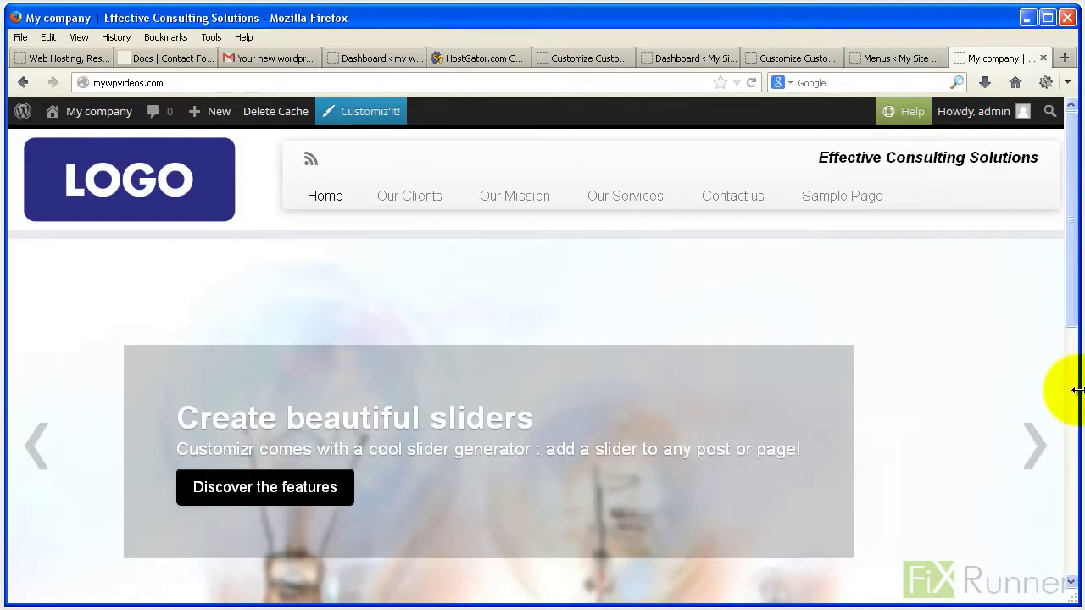
Scroll the finished Customizr site, narrow the browser to view its mobile layout, then return to the Dashboard
scroll(1057, 289, down, 5)
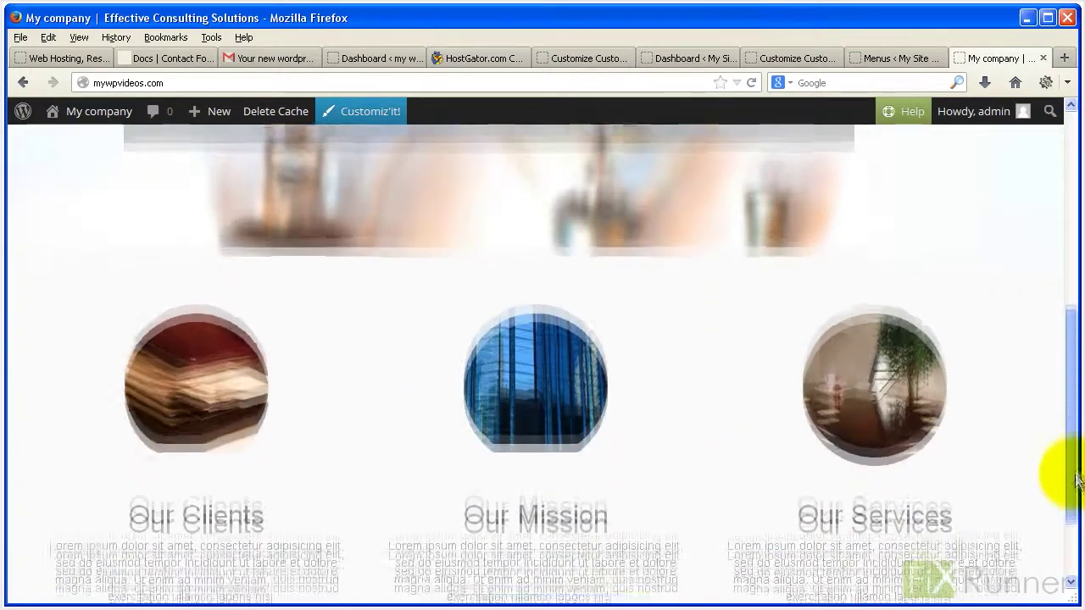
drag(1076, 479, 1065, 230)
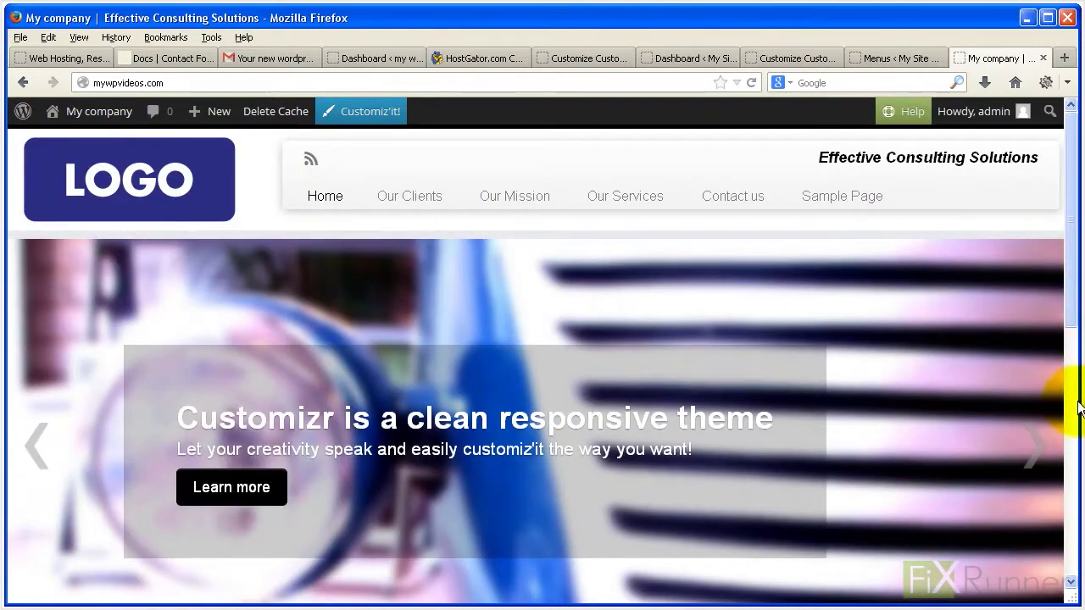
drag(1076, 404, 225, 371)
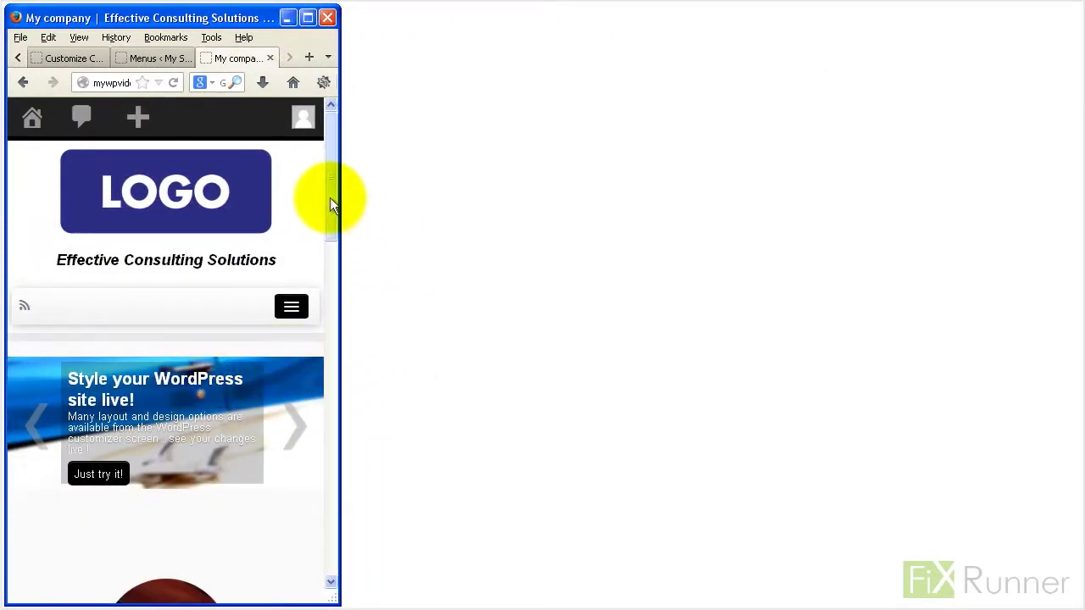
drag(330, 199, 315, 533)
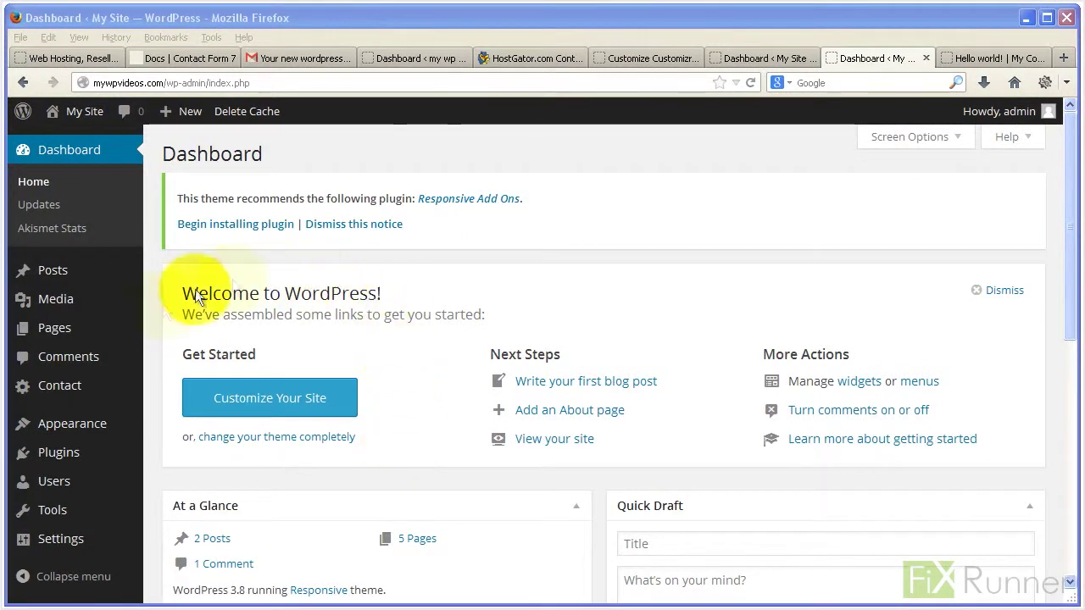
Go to the Add New themes page under Appearance > Themes, then switch to the Notepad notes
click(84, 428)
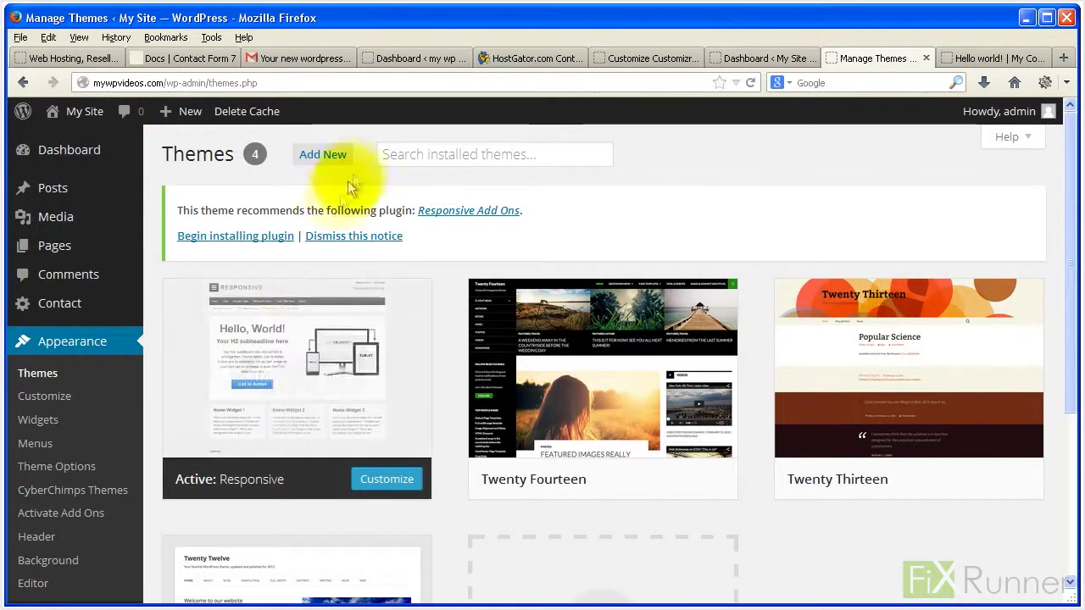
click(325, 161)
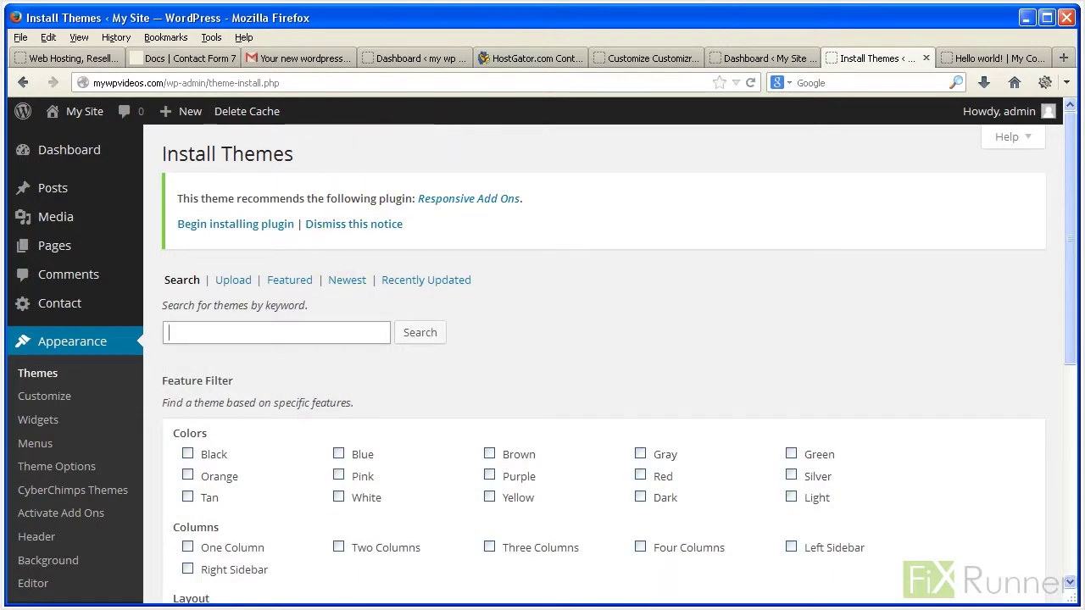
key(alt+Tab)
right_click(93, 465)
click(102, 469)
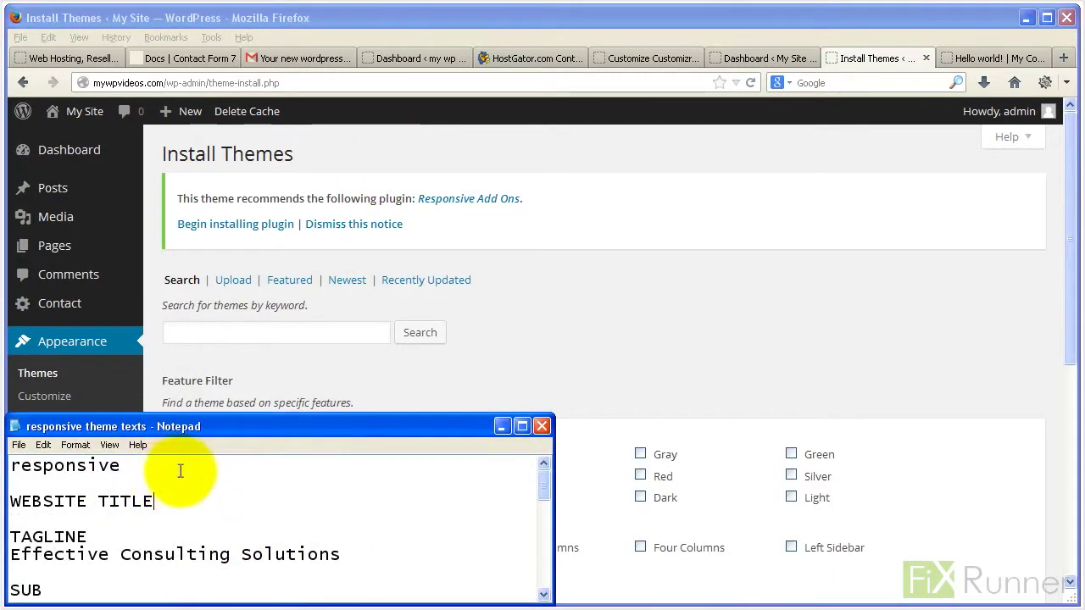
Copy 'responsive' from the notes and search the installable themes for it
double_click(119, 465)
right_click(38, 465)
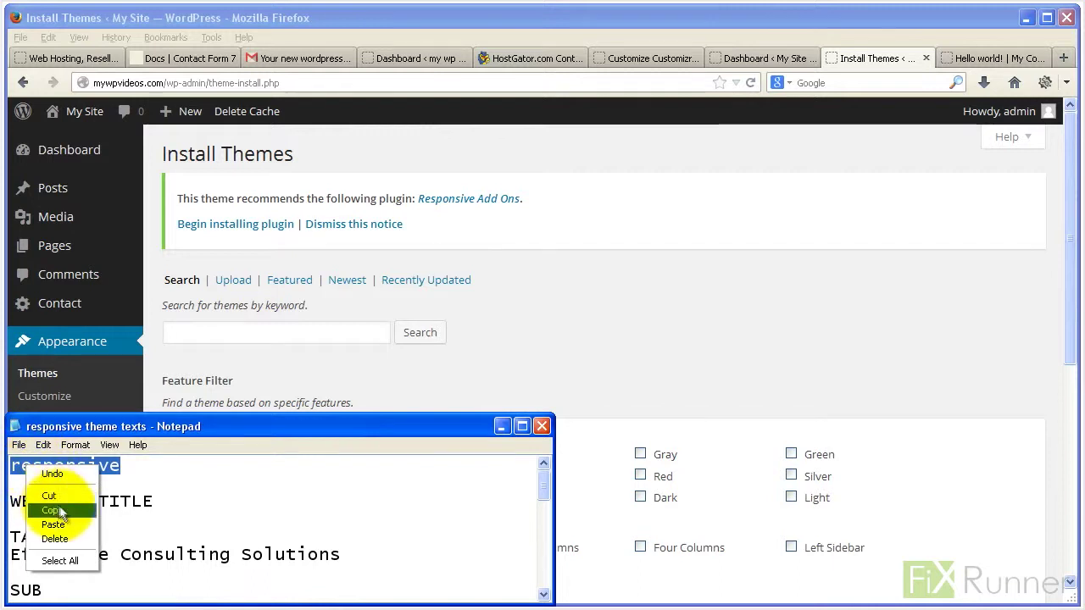
click(59, 444)
click(181, 332)
right_click(195, 335)
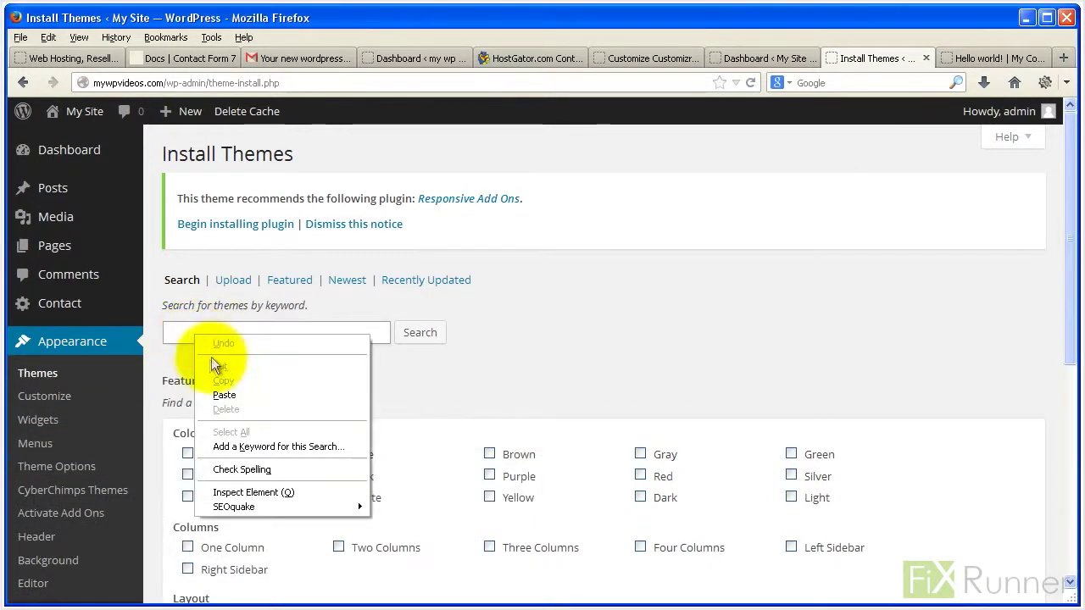
click(224, 396)
click(417, 332)
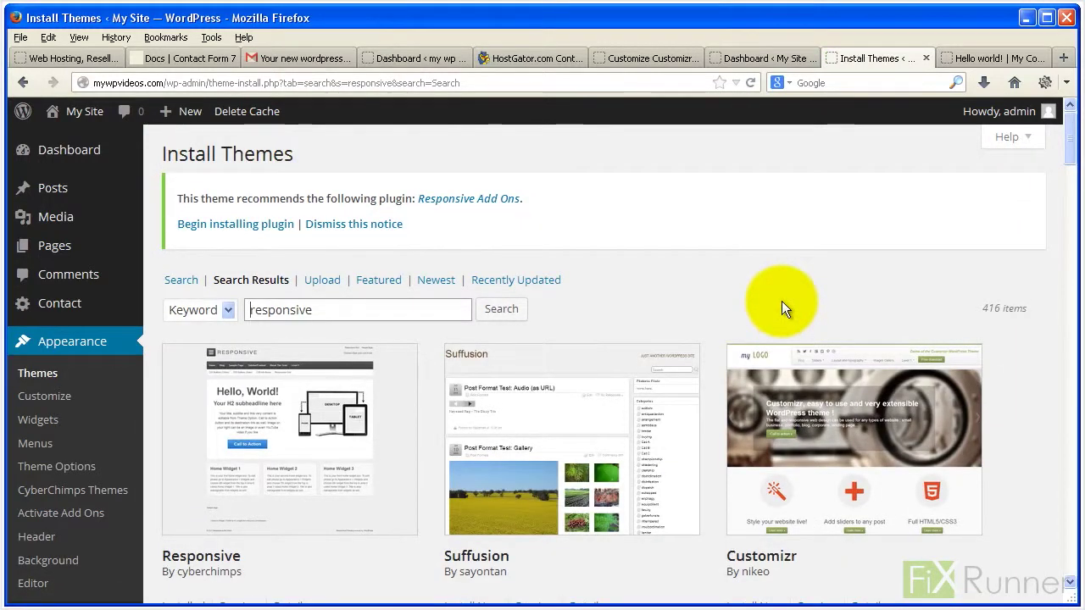
Install the Customizr theme from the search results and activate it
drag(1068, 153, 1068, 175)
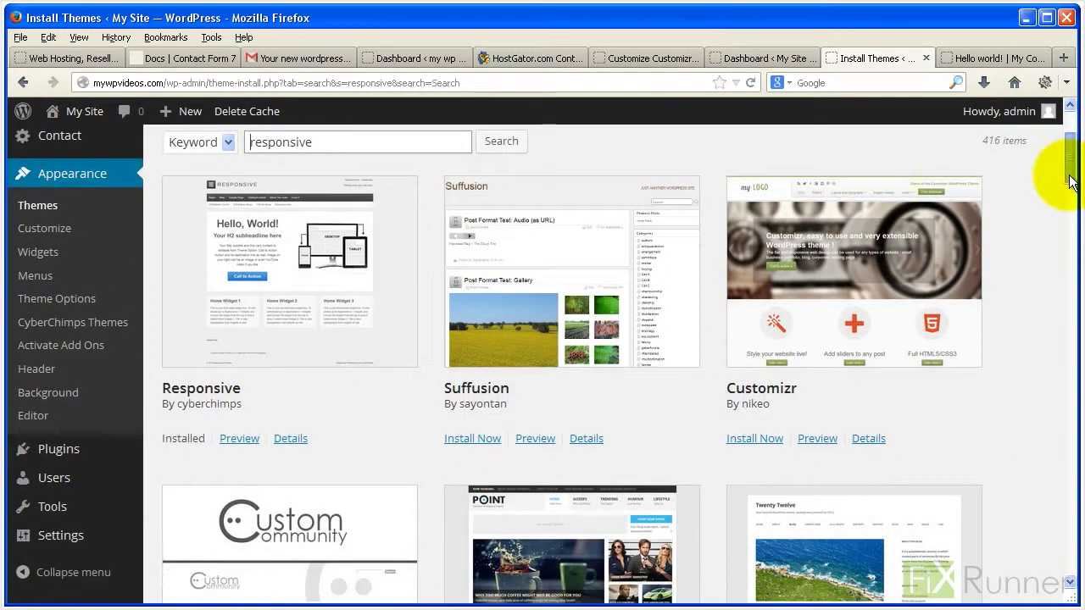
click(780, 439)
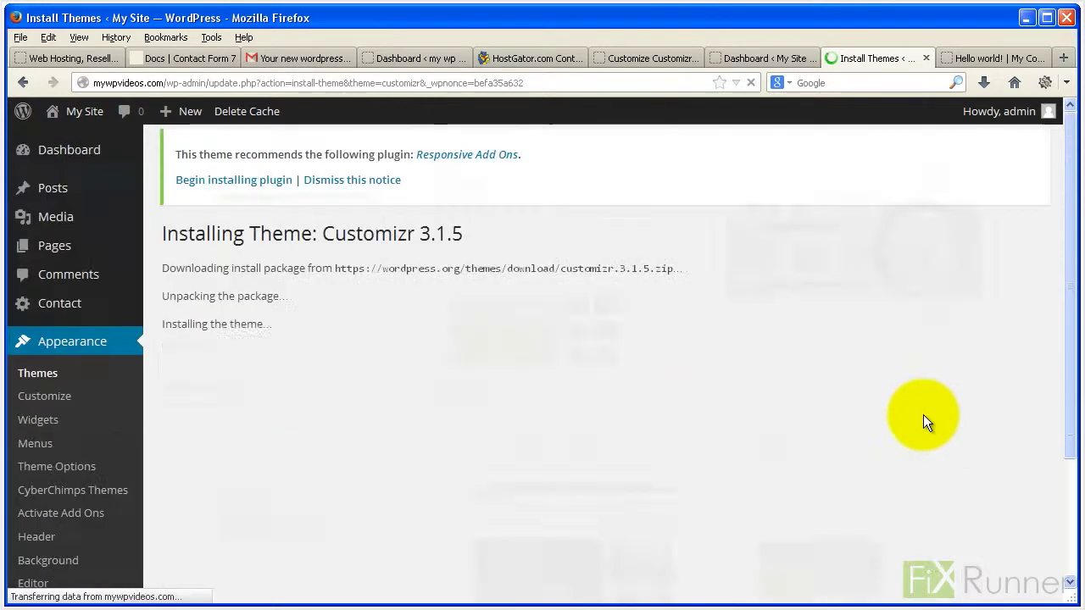
click(237, 383)
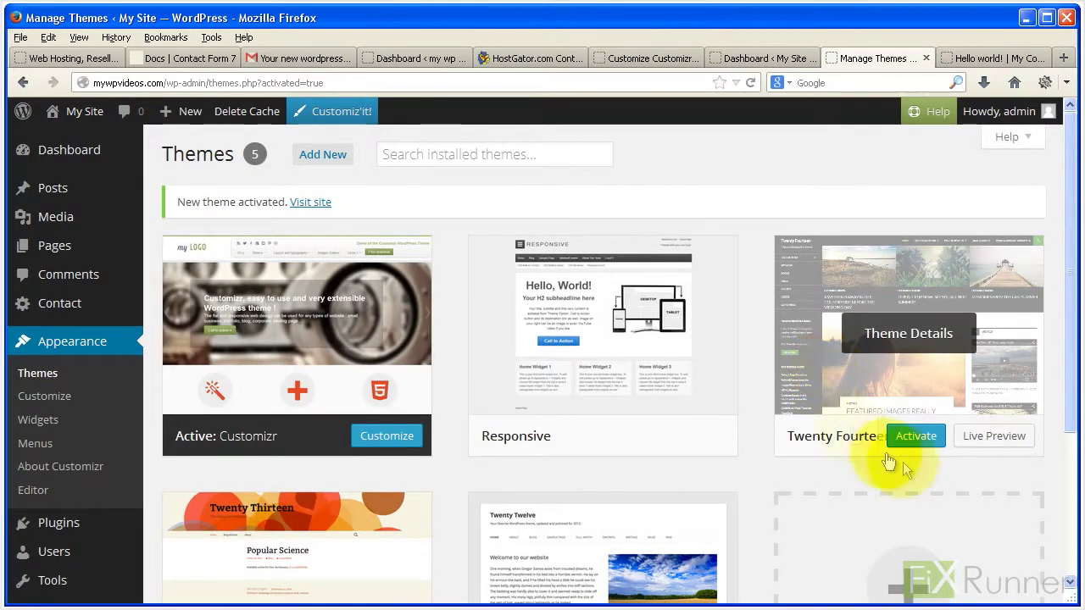
View the live site in Customizr, then launch Customiz'it! from the admin bar
click(310, 201)
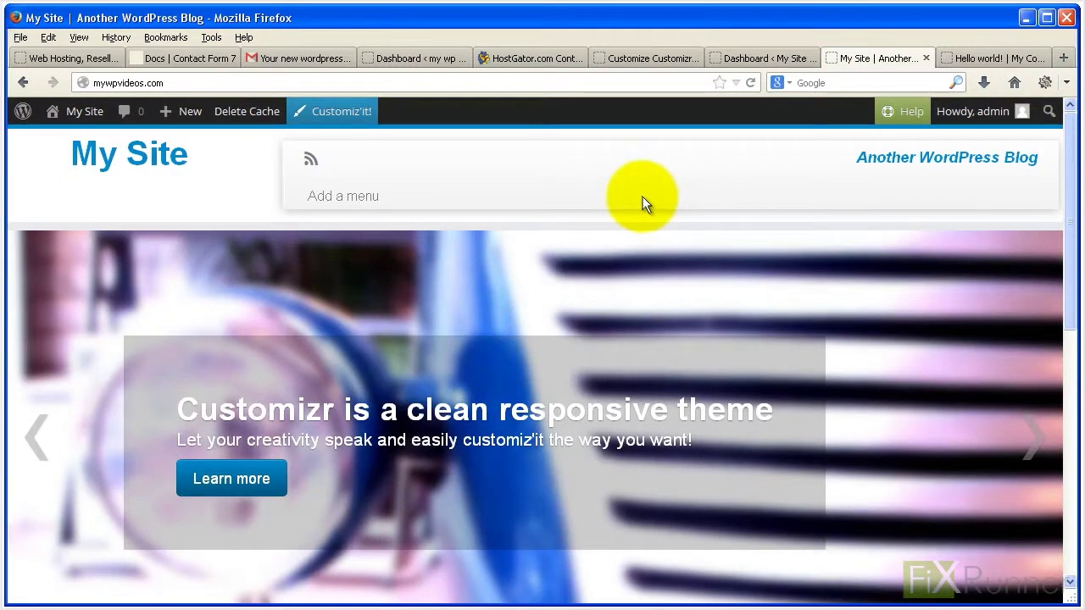
click(339, 108)
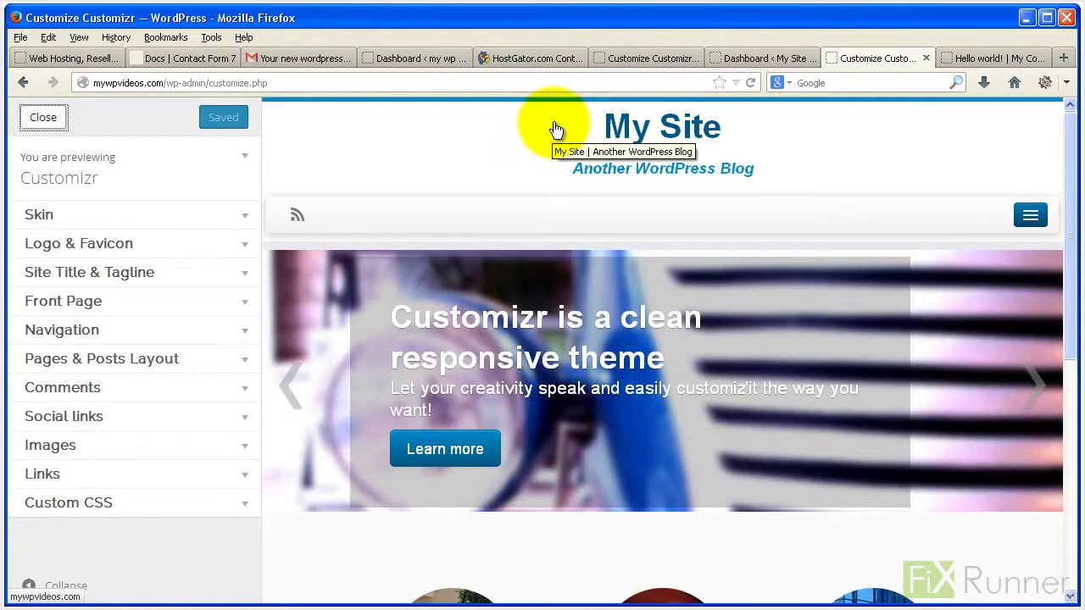
In the Skin section, switch the predefined skin from Blue to Black
click(244, 216)
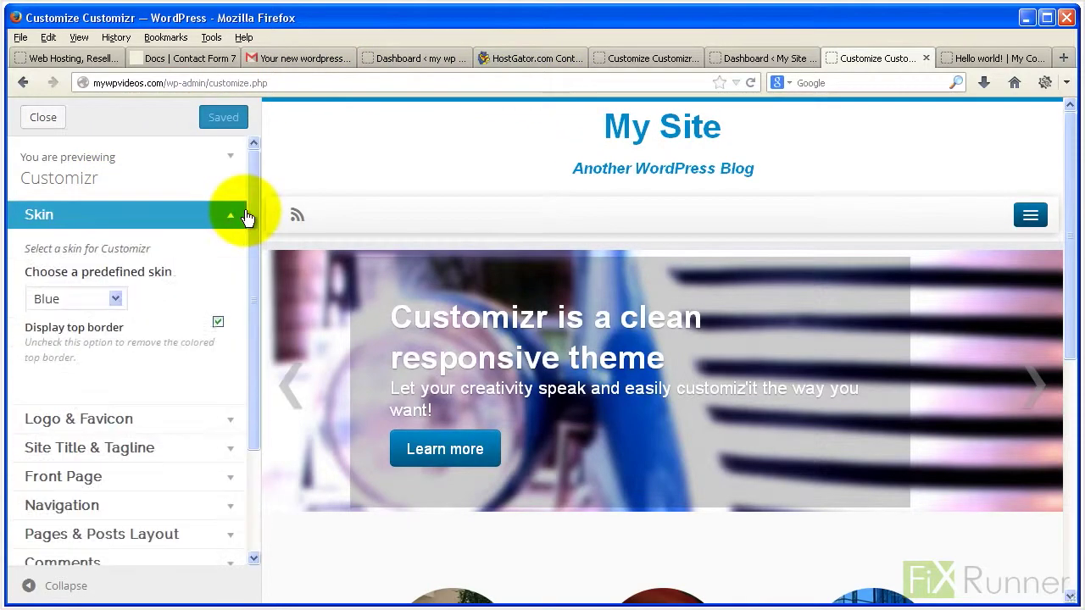
click(116, 299)
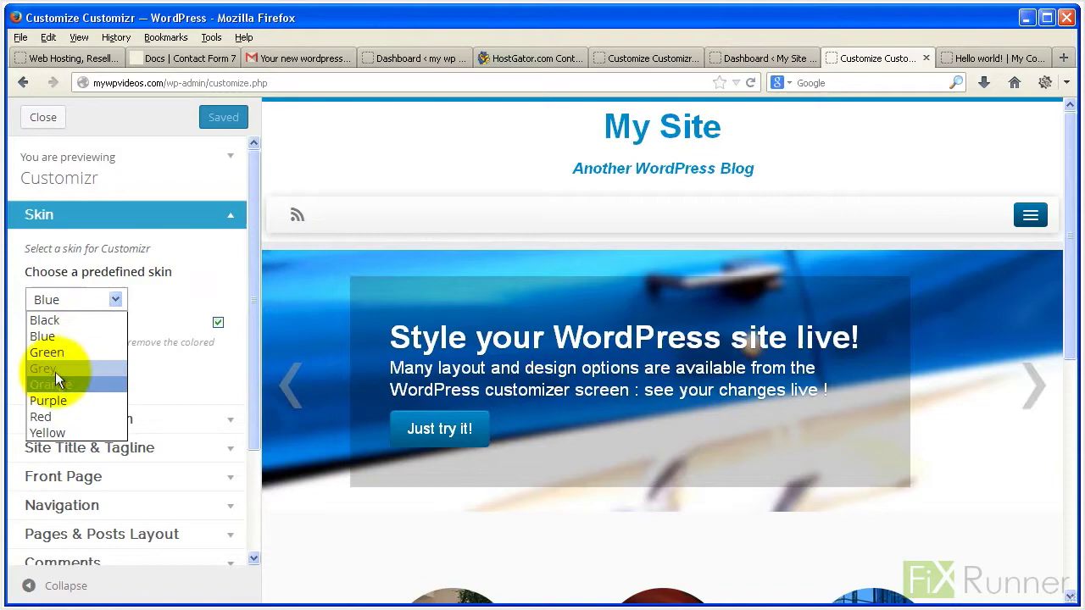
click(44, 321)
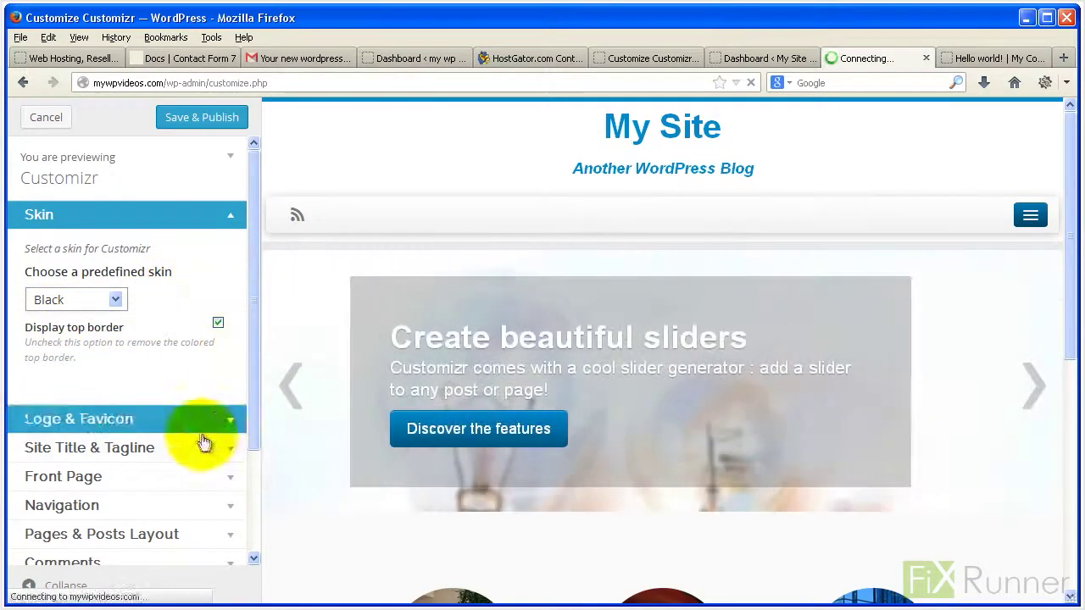
Upload the Logo file from My Folder as the Logo in Logo & Favicon
click(227, 419)
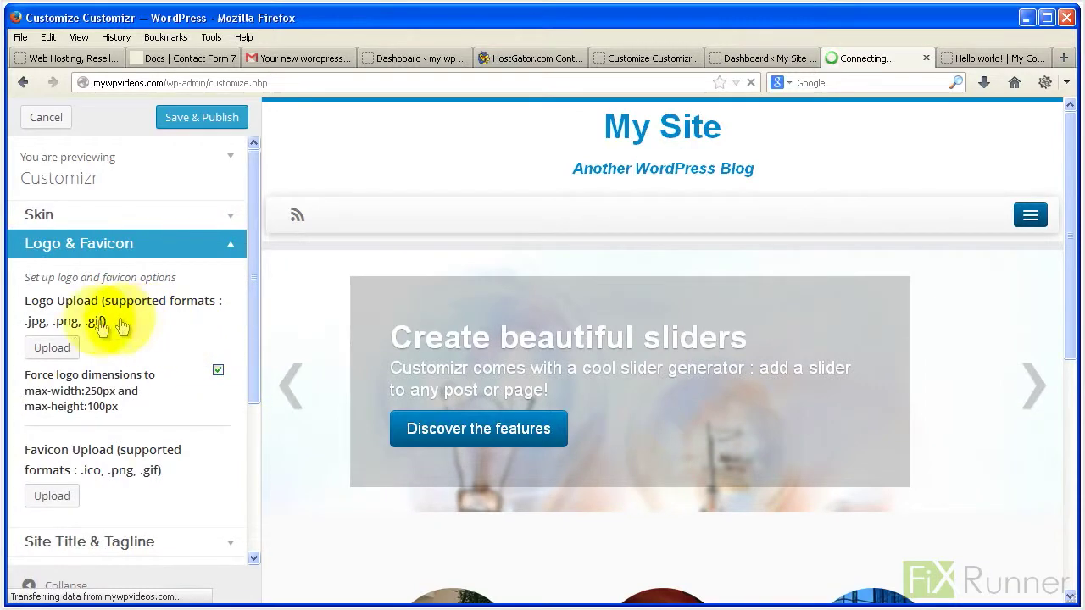
click(52, 348)
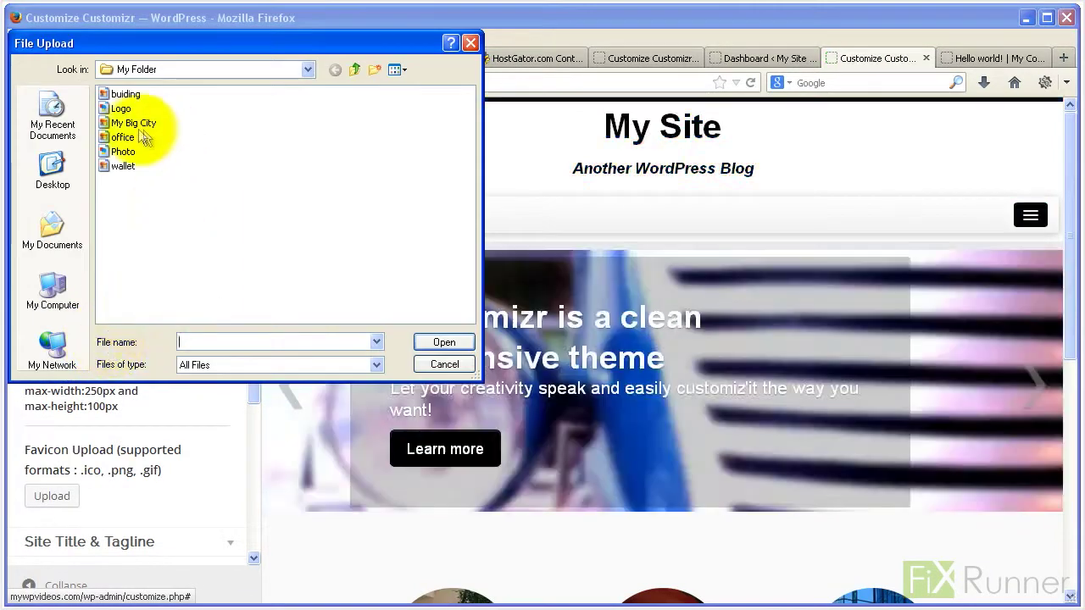
click(121, 108)
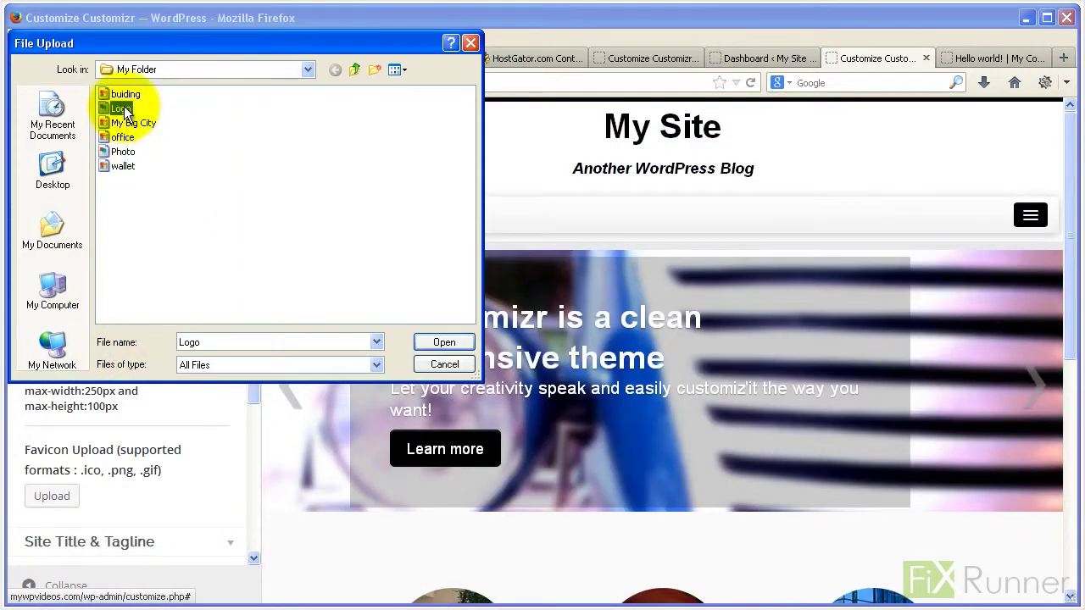
click(437, 342)
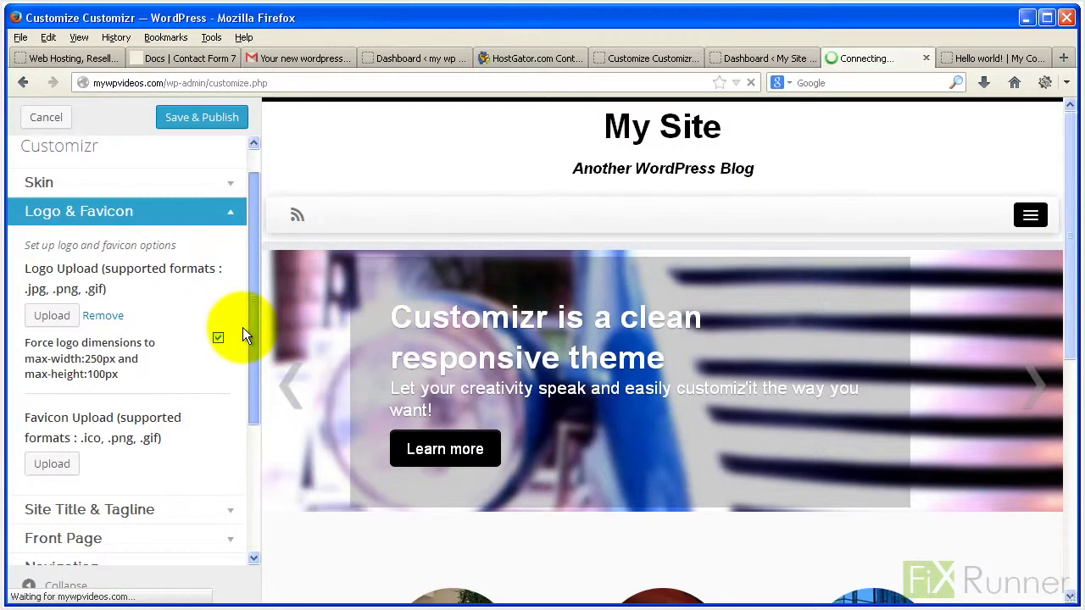
drag(250, 310, 240, 449)
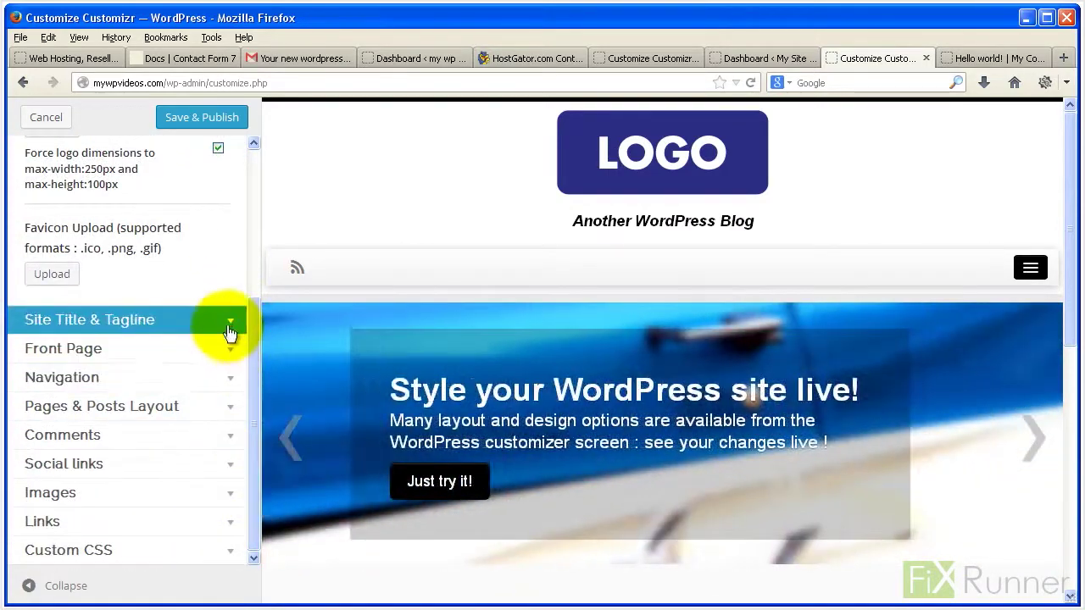
Replace the site title My Site with 'My company'
click(233, 318)
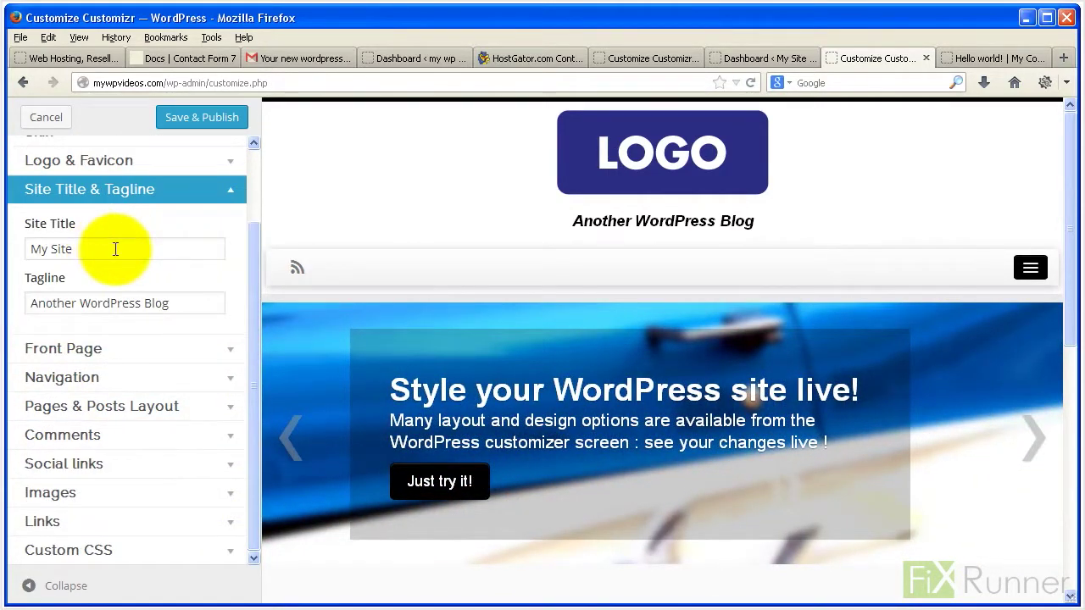
drag(113, 247, 19, 243)
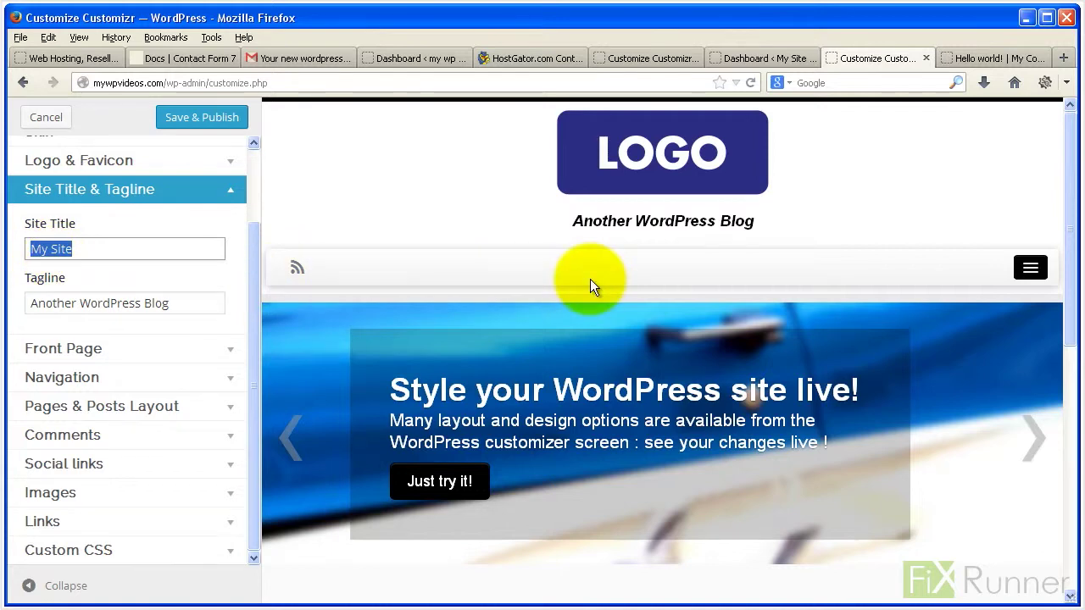
text(My company)
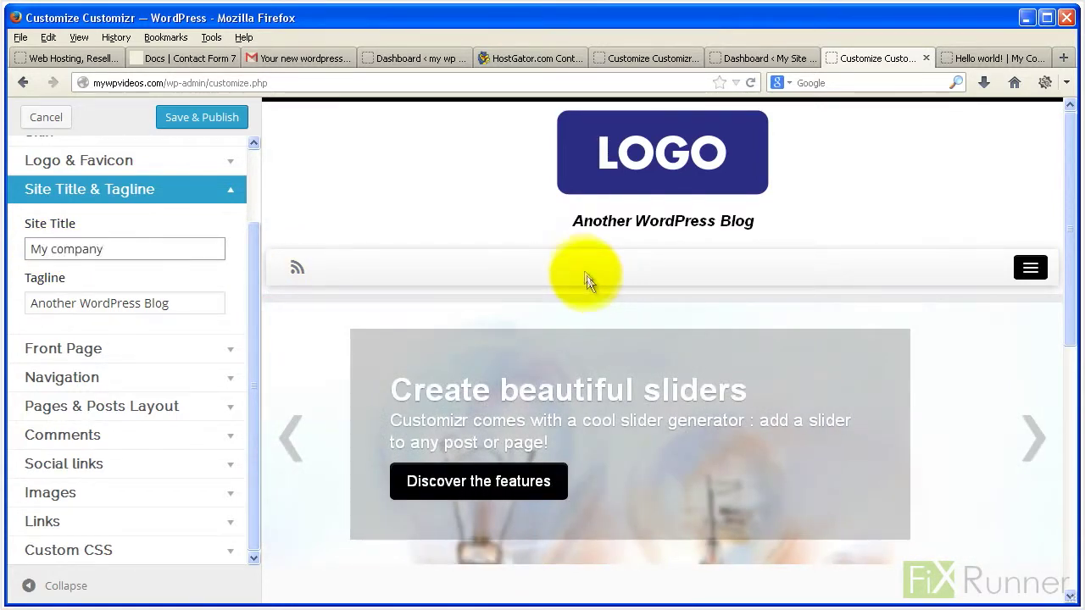
Replace the tagline with 'Effective Consulting Solutions' copied from the Notepad notes
key(alt+Tab)
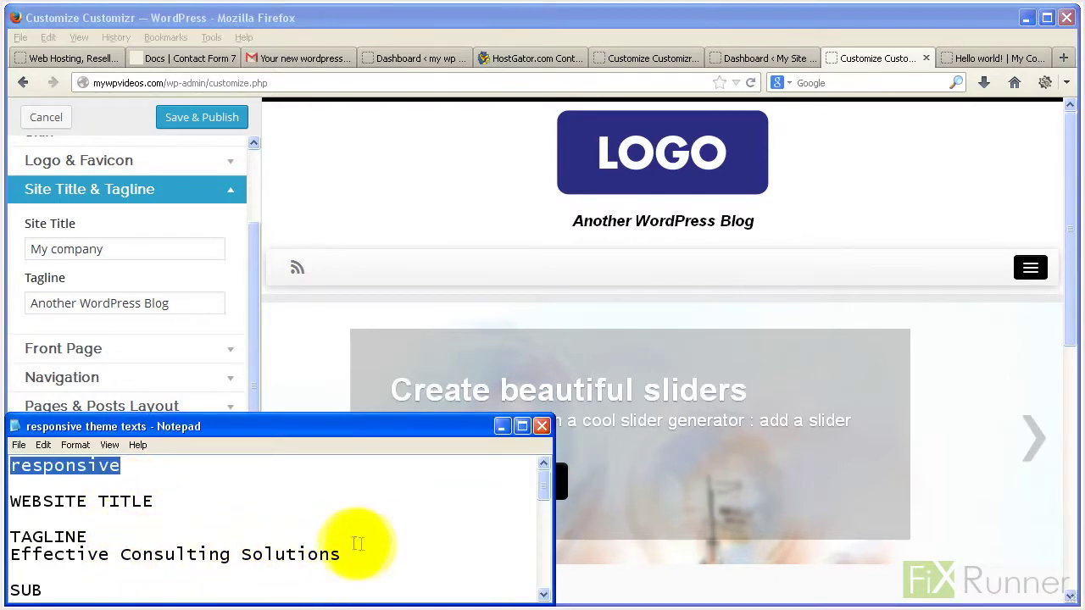
drag(341, 555, 10, 555)
right_click(56, 555)
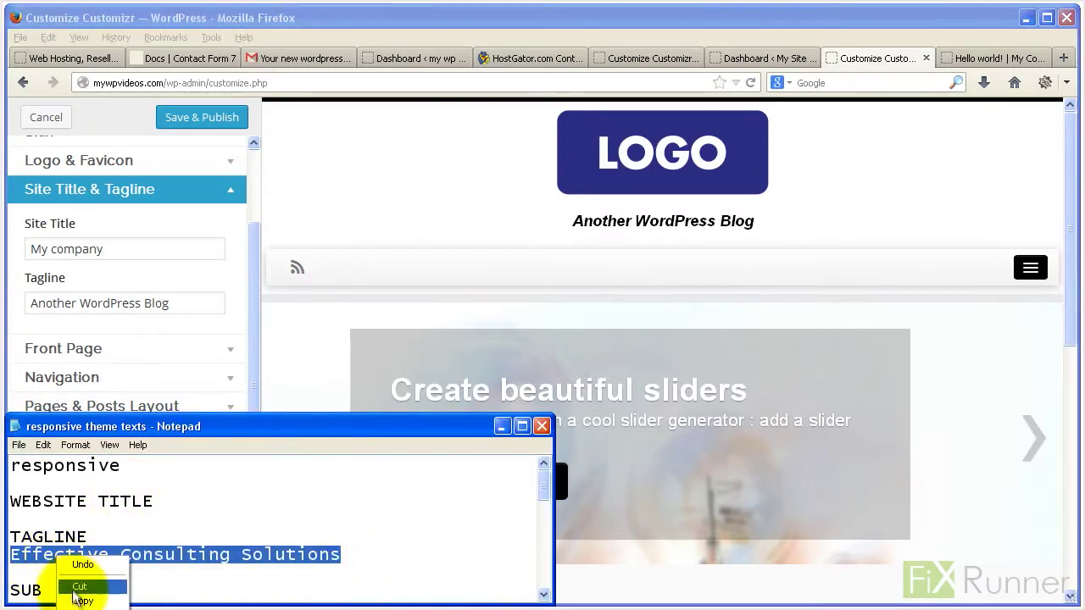
click(80, 585)
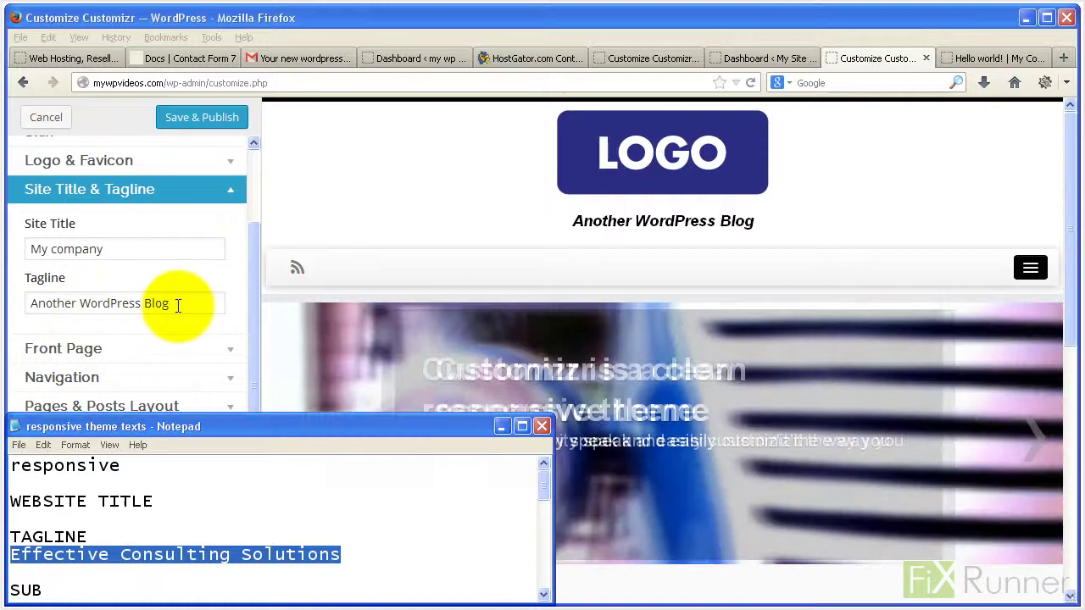
triple_click(174, 302)
right_click(124, 303)
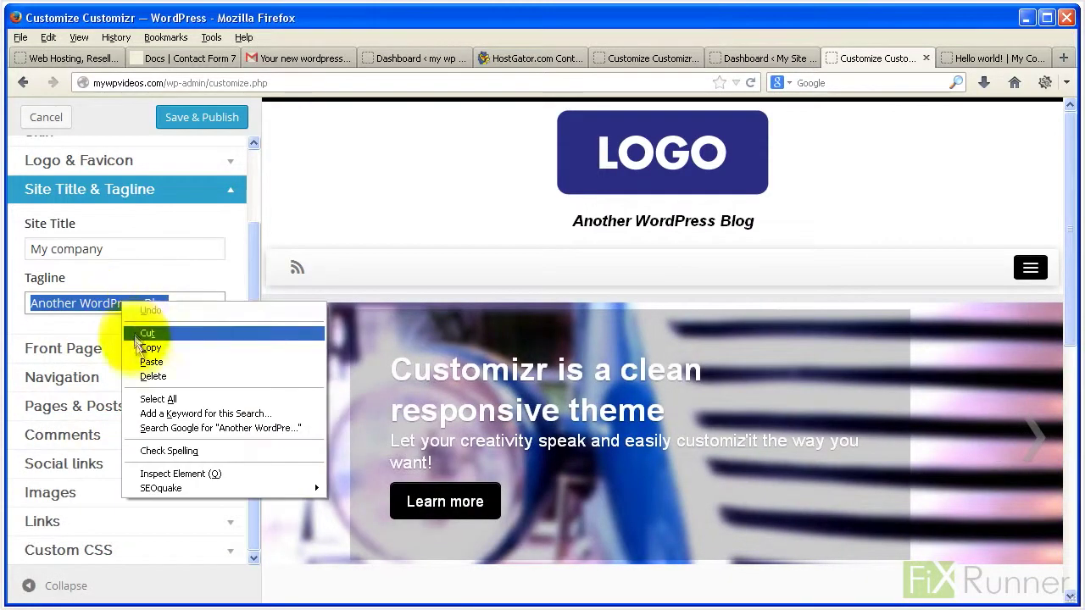
click(151, 362)
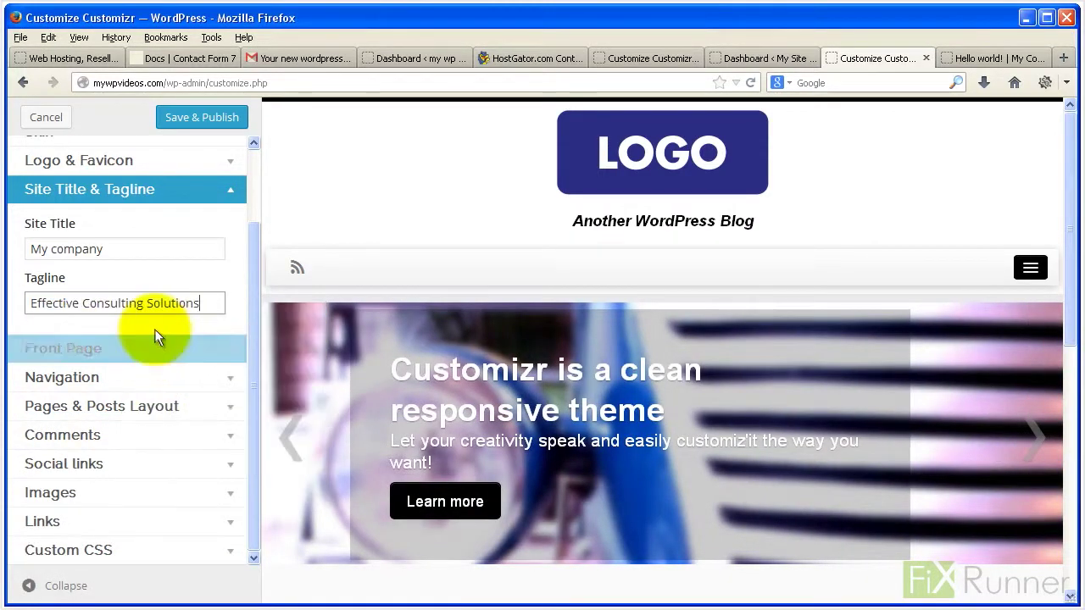
click(254, 280)
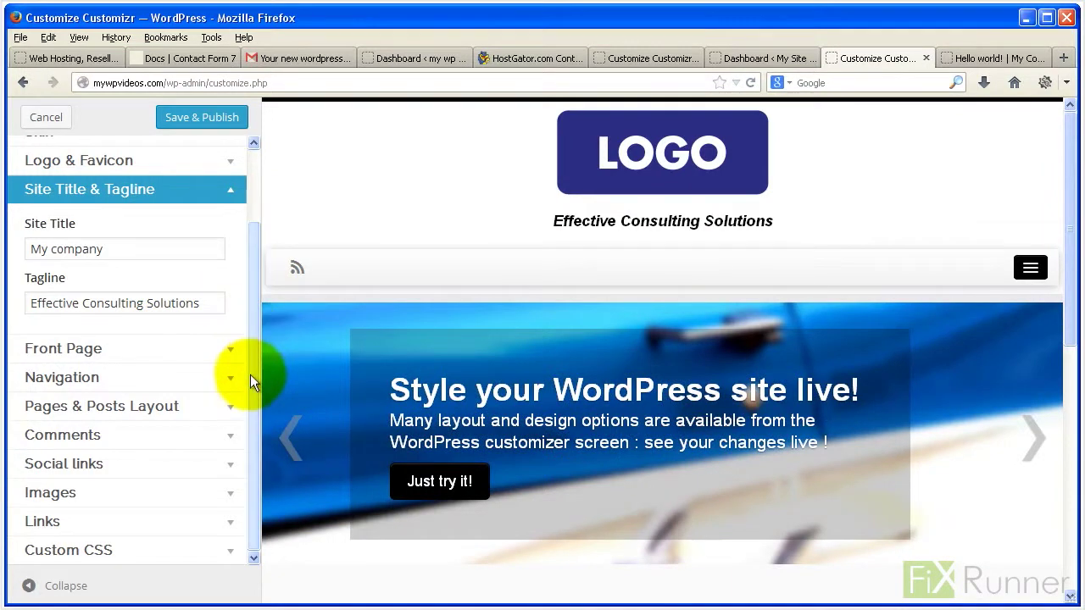
Expand Front Page, leave its display setting unchanged, and scroll to the home featured pages
click(235, 350)
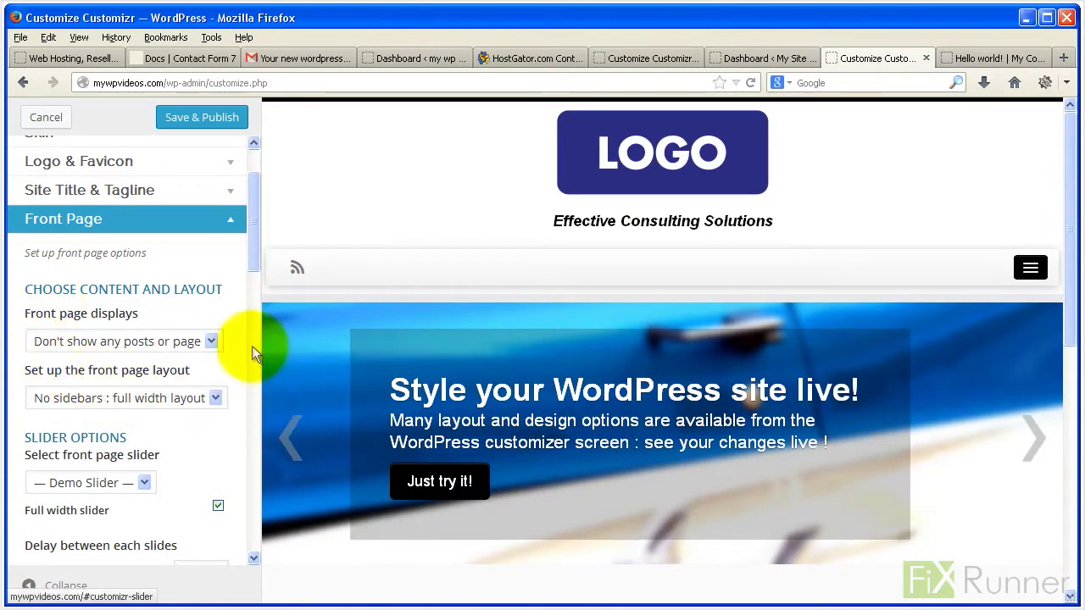
click(211, 341)
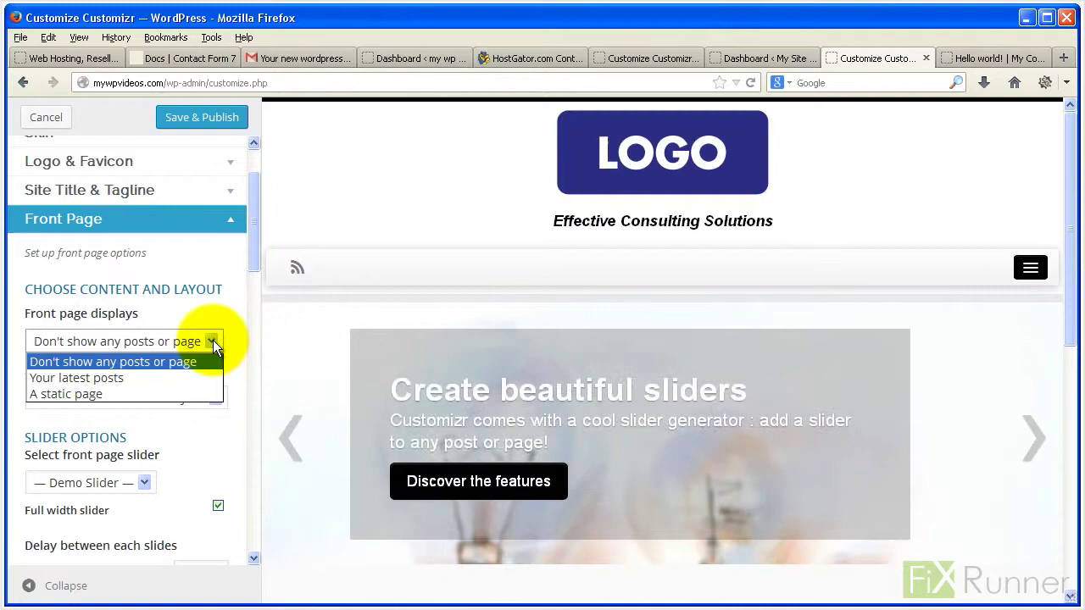
click(238, 336)
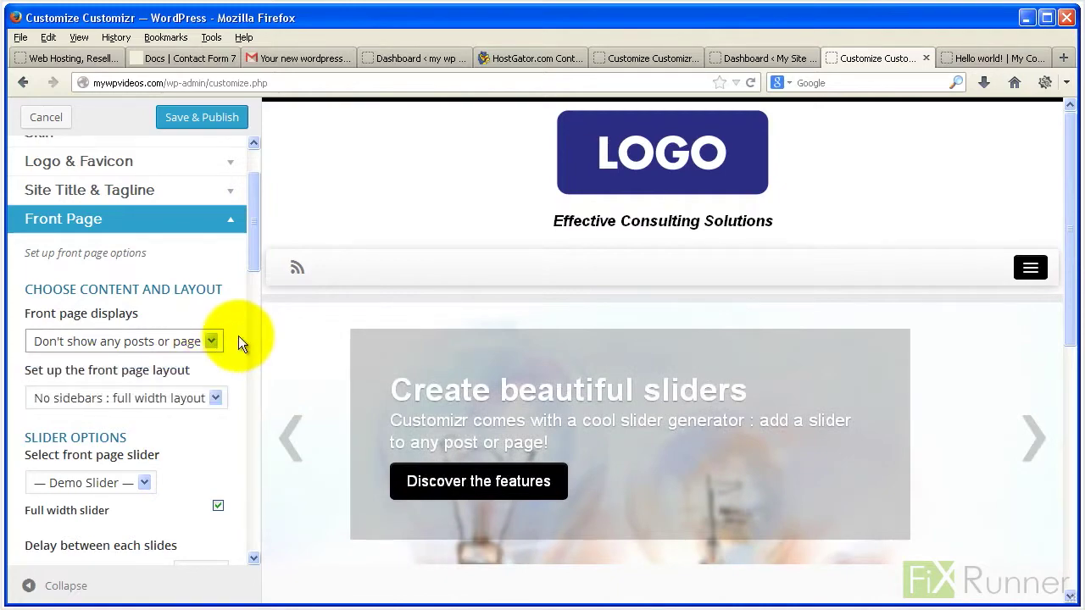
drag(255, 231, 251, 339)
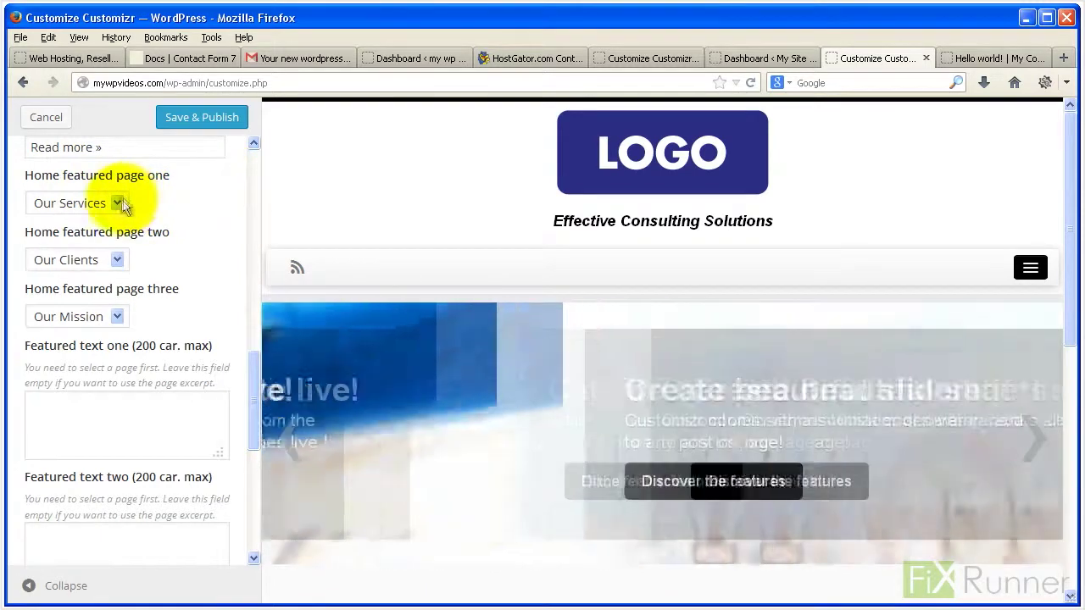
Set featured pages one, two and three to Our Clients, Our Mission and Our Services
click(119, 203)
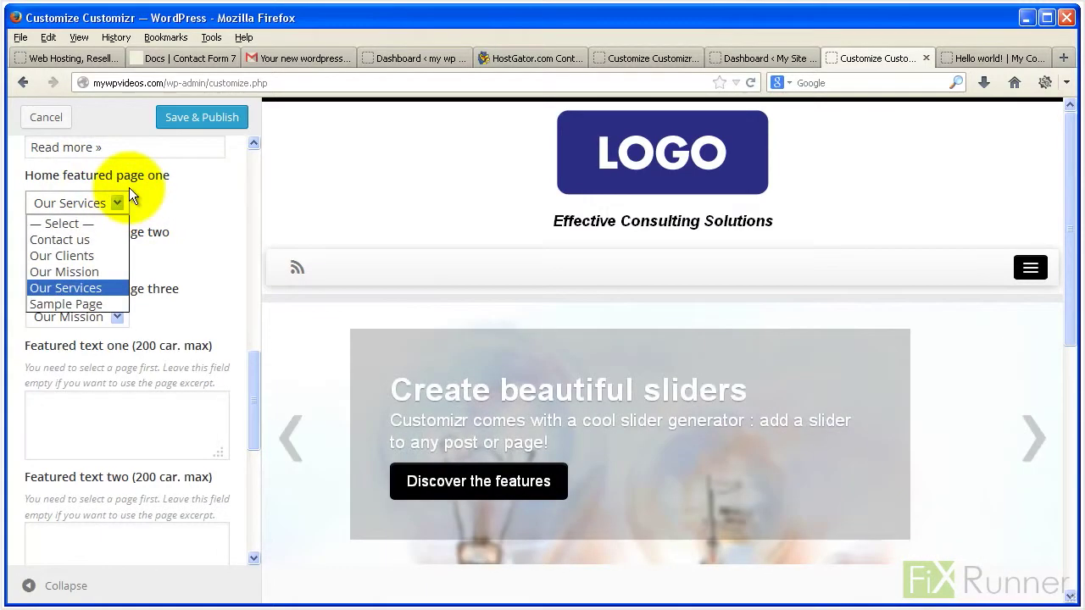
click(73, 256)
click(117, 259)
click(89, 329)
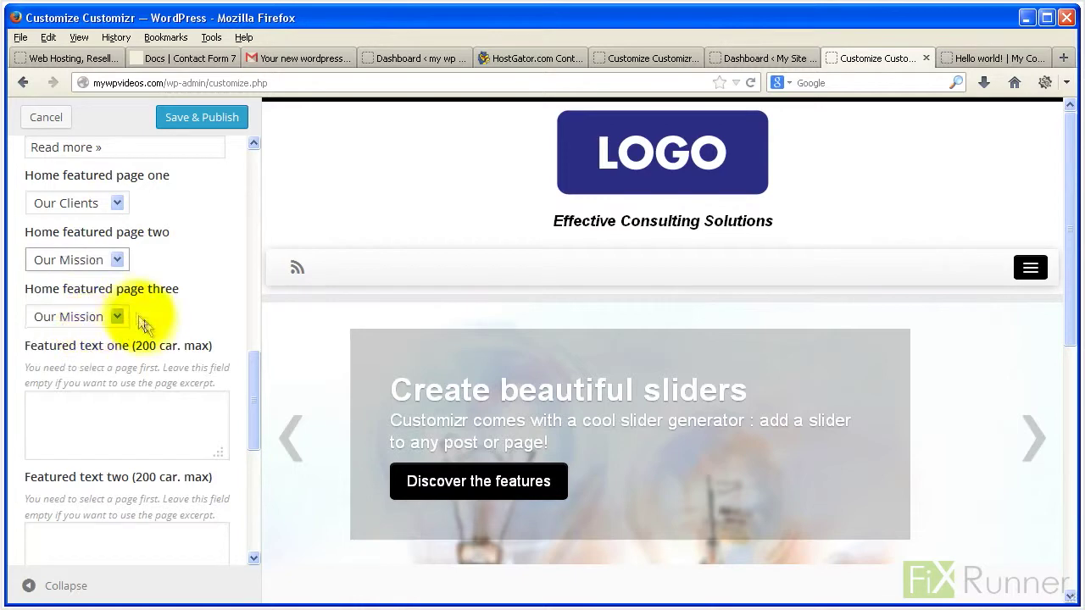
click(117, 315)
click(109, 401)
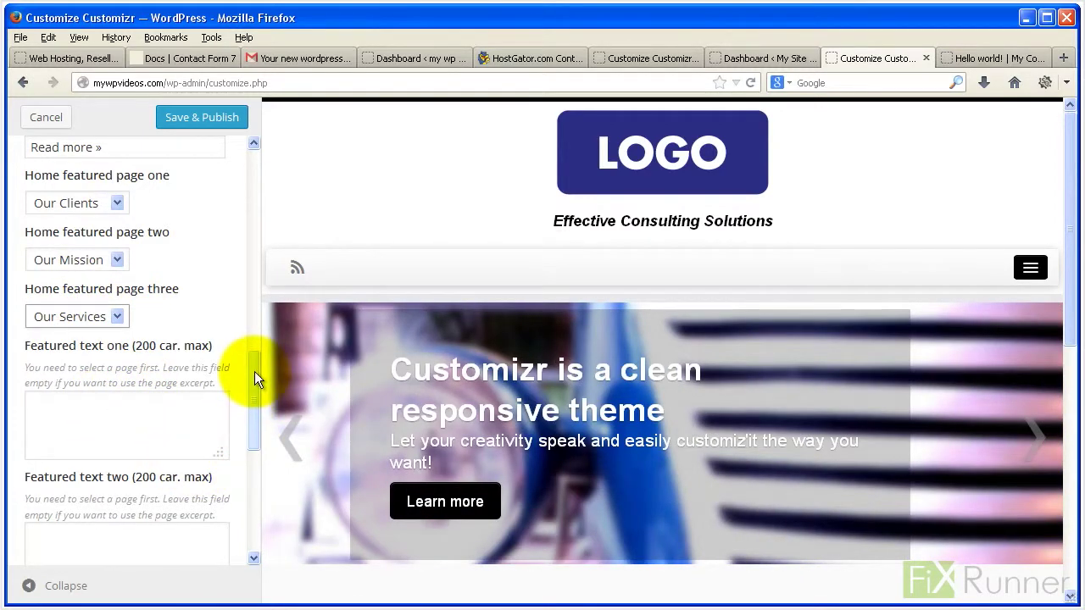
drag(255, 371, 250, 473)
Assign Menu 1 to Main Menu under Navigation and open Manage menus in a new tab
click(226, 378)
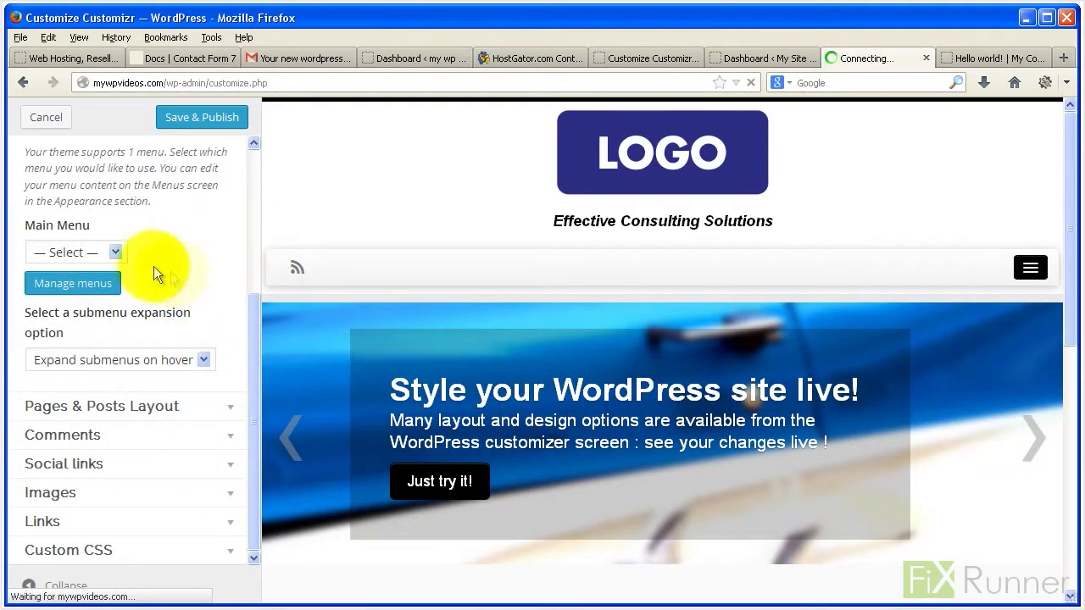
click(115, 252)
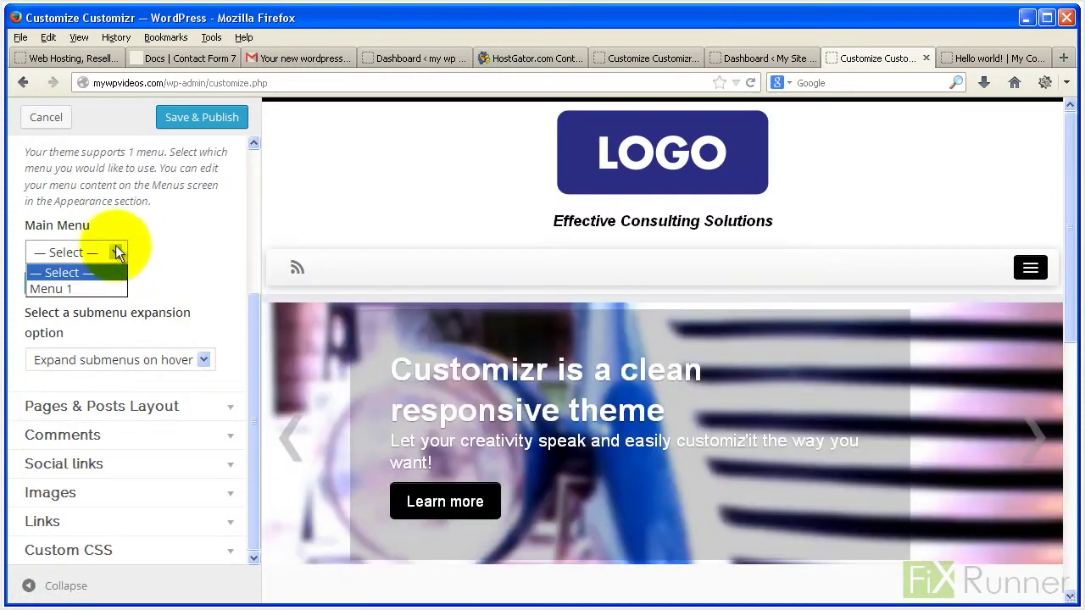
click(70, 288)
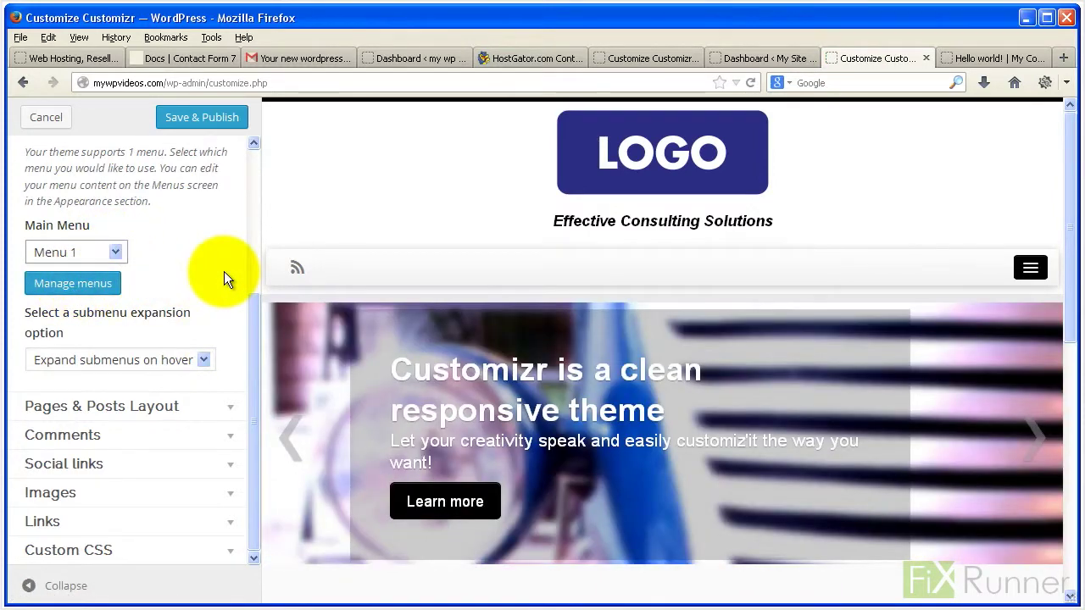
click(106, 289)
click(105, 289)
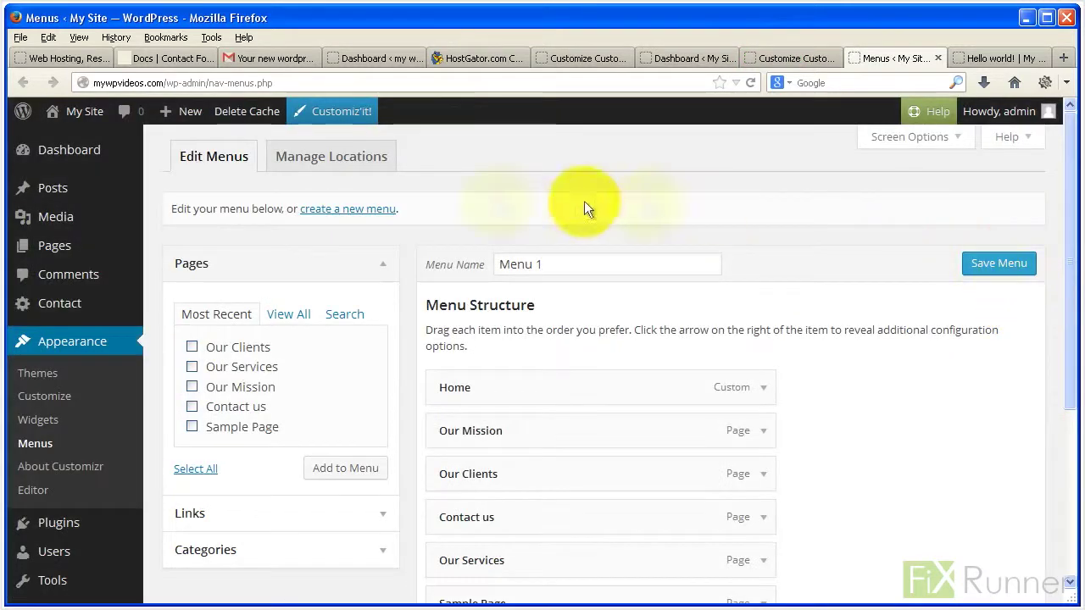
Add the Our Clients, Our Services, Our Mission and Contact us pages to Menu 1
click(191, 348)
click(191, 367)
click(192, 388)
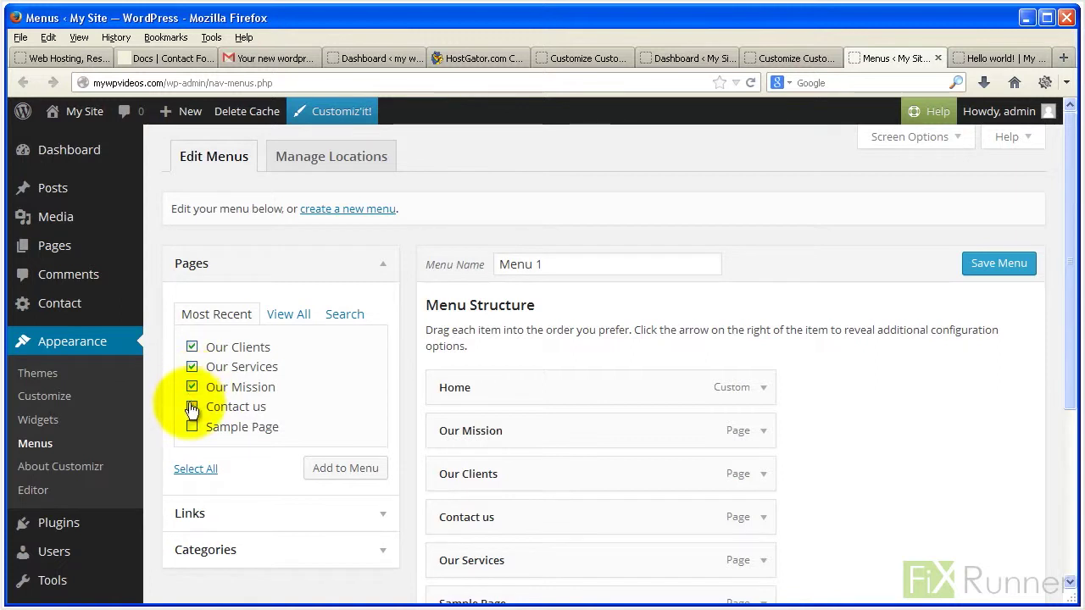
click(191, 407)
click(346, 468)
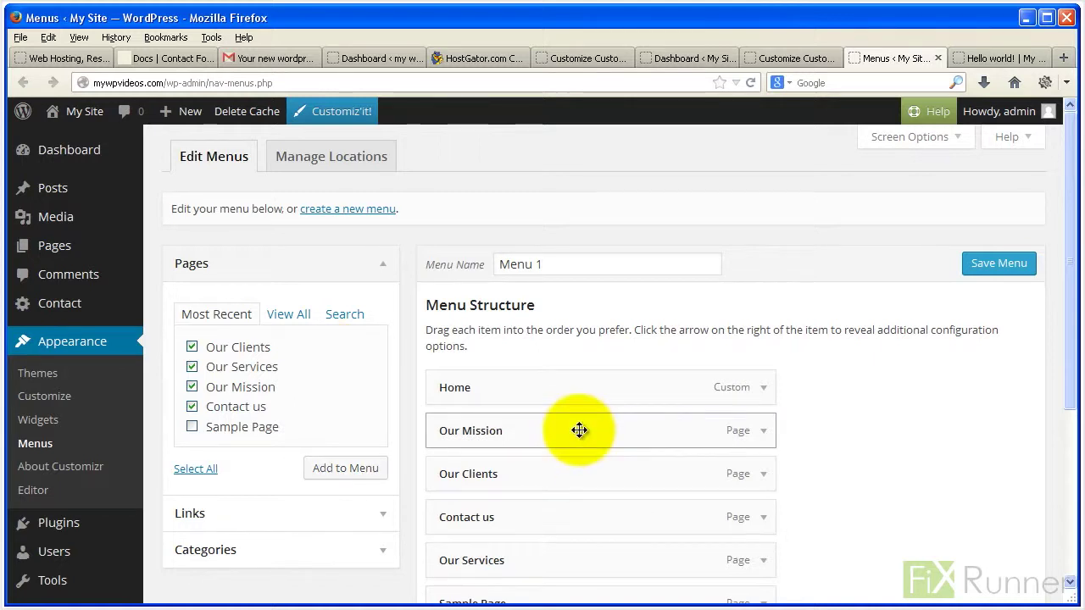
Reorder Menu 1 as Home, Our Clients, Our Mission, Our Services, Contact us, and publish the customizations
drag(579, 432, 594, 571)
scroll(594, 570, down, 2)
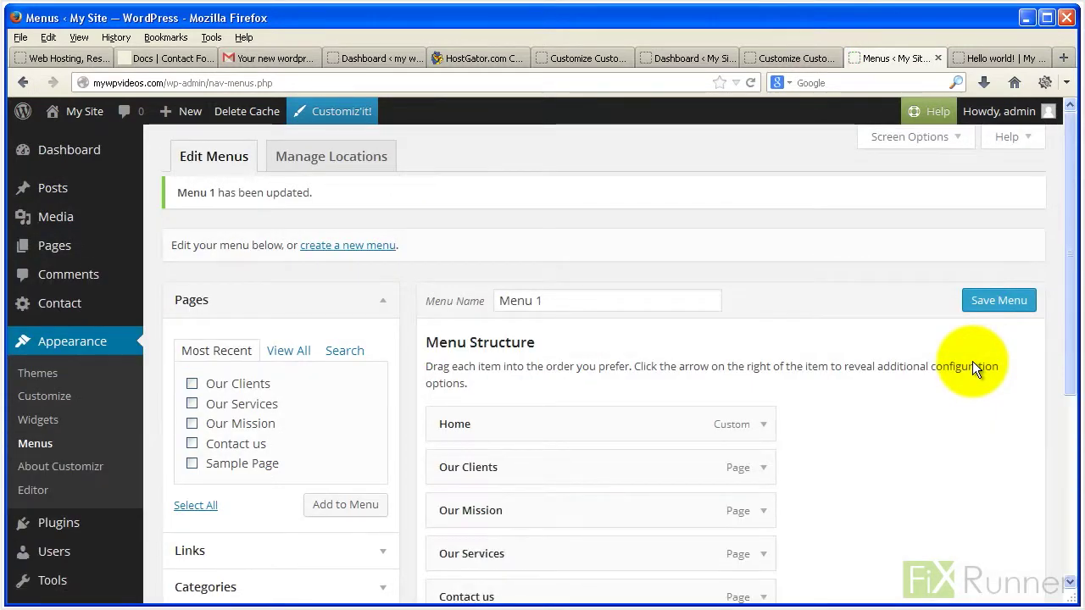
click(794, 58)
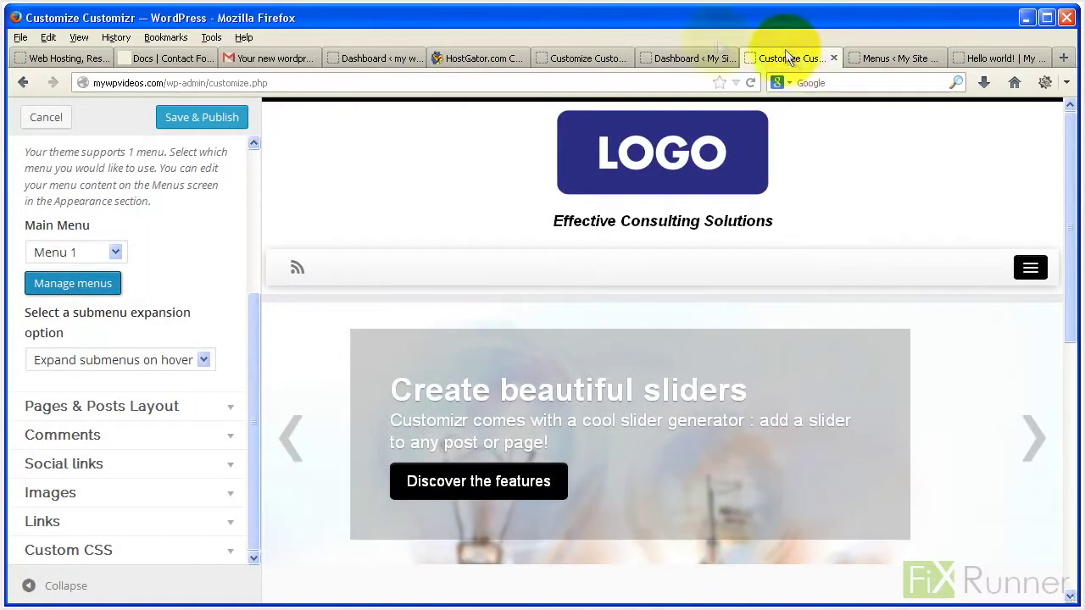
click(220, 116)
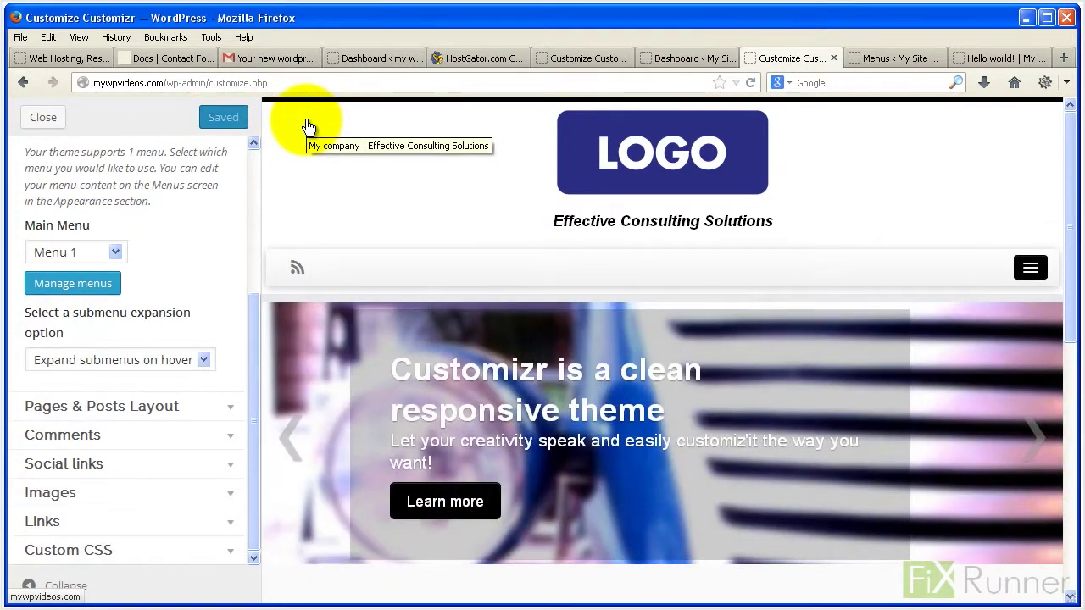
View the live front page showing the Logo header, tagline and new main menu
click(1006, 57)
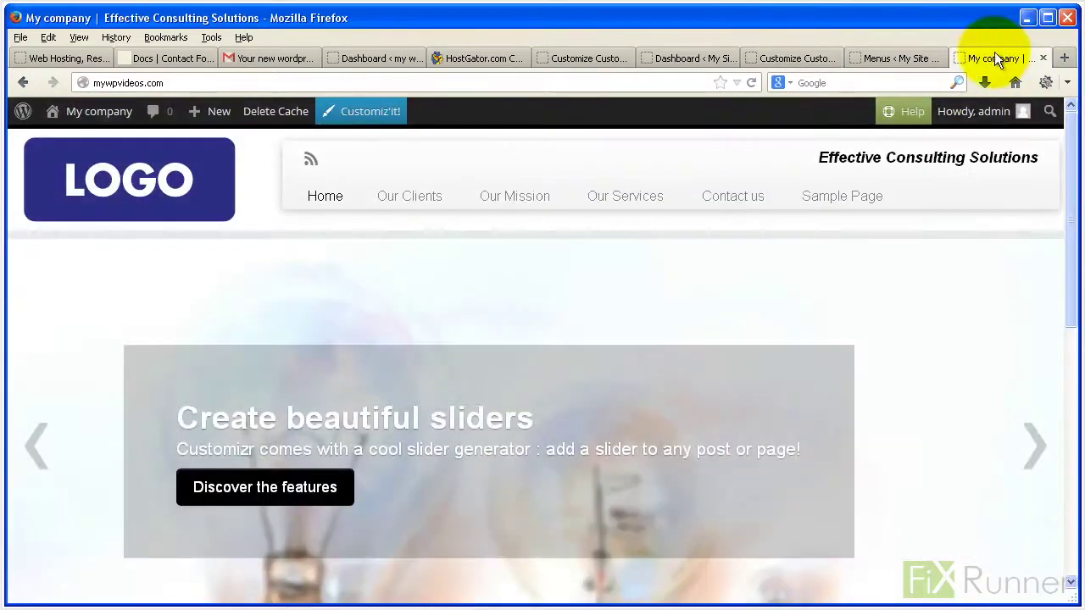